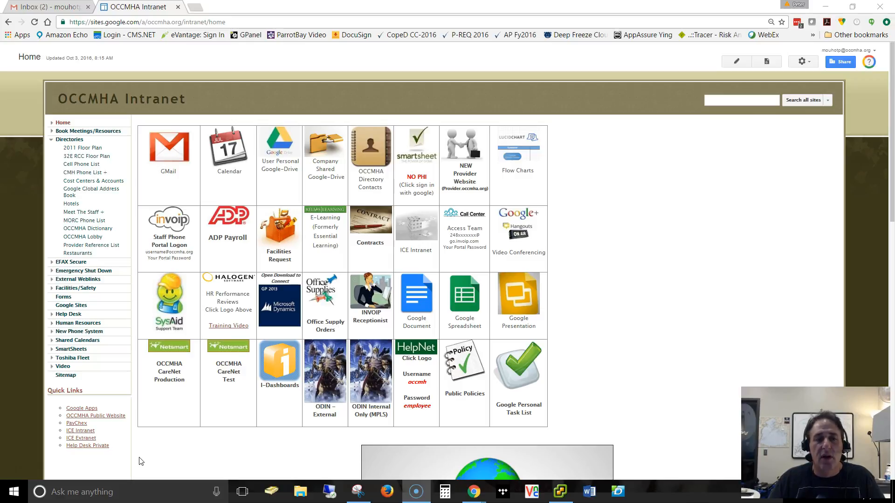
- Reach the INVOIP Connect MyPhone login page from the invoip tile
{"action": "left_click", "coordinate": [154, 456]}
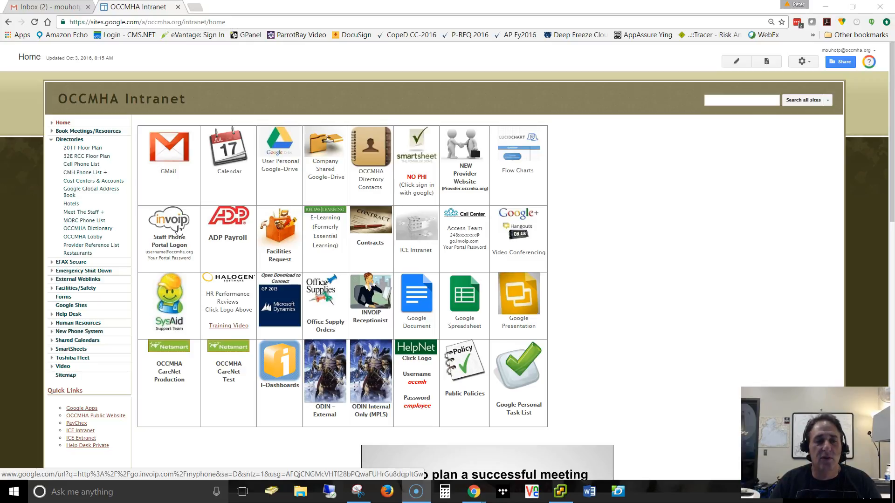
{"action": "left_click", "coordinate": [174, 222]}
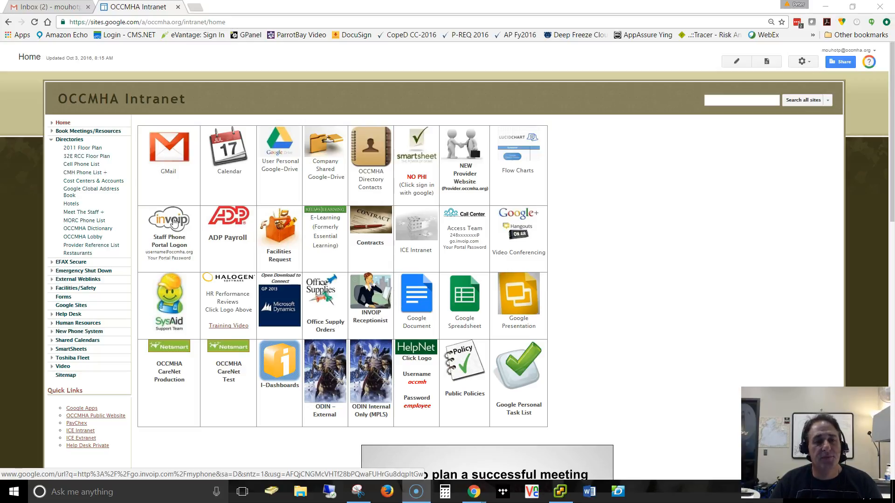
{"action": "left_click", "coordinate": [175, 222]}
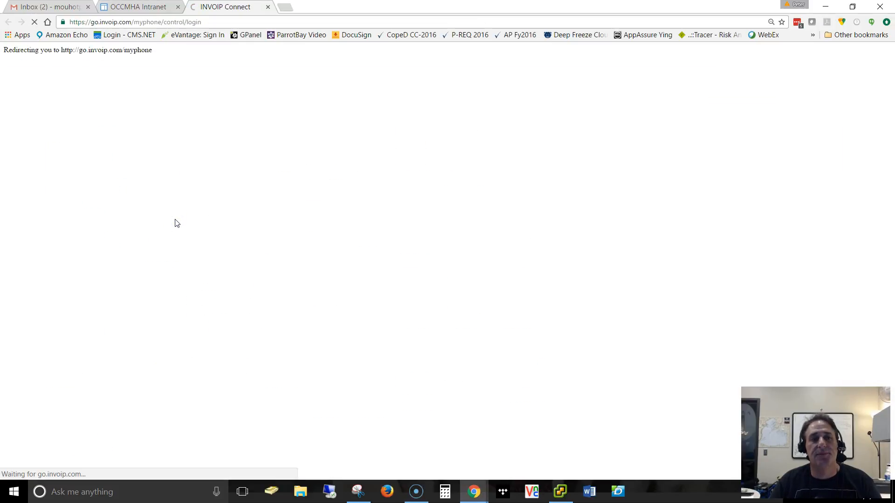
- Sign in with the saved User Name and Password to reach the dashboard
{"action": "left_click", "coordinate": [490, 133]}
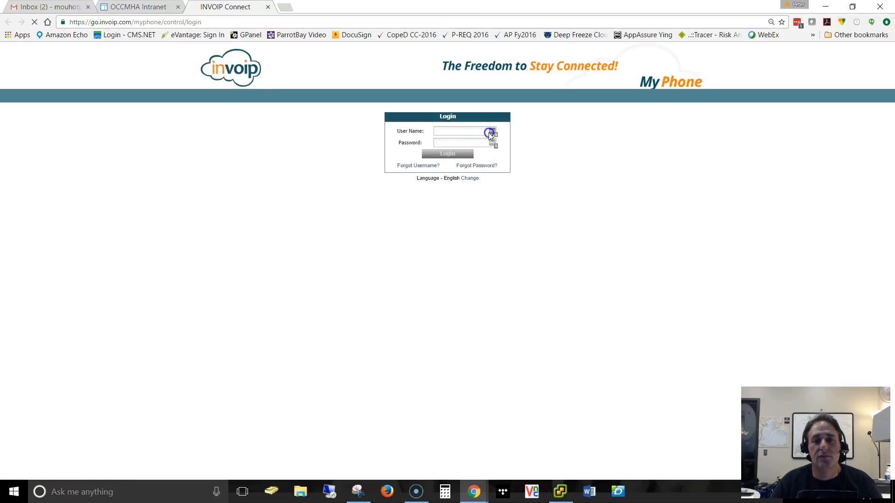
{"action": "left_click", "coordinate": [499, 176]}
{"action": "left_click", "coordinate": [445, 155]}
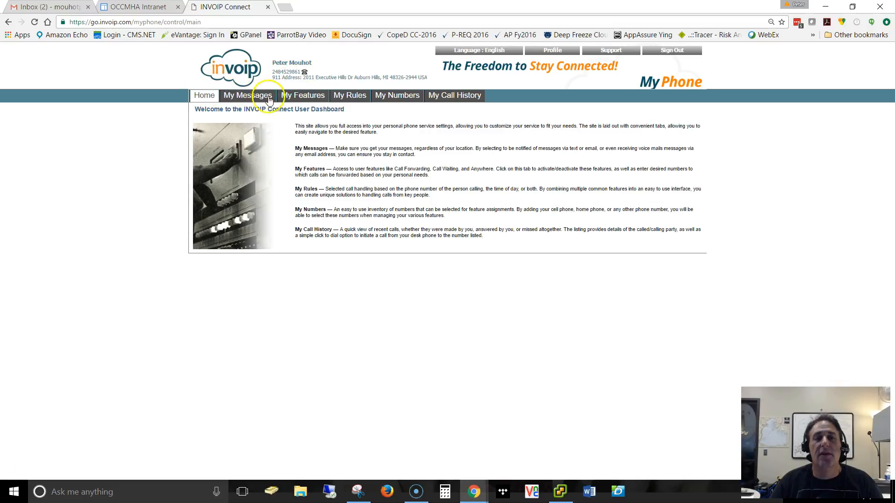
- On My Rules, choose the Reject Calls rule type and add a new rule
{"action": "left_click", "coordinate": [340, 96]}
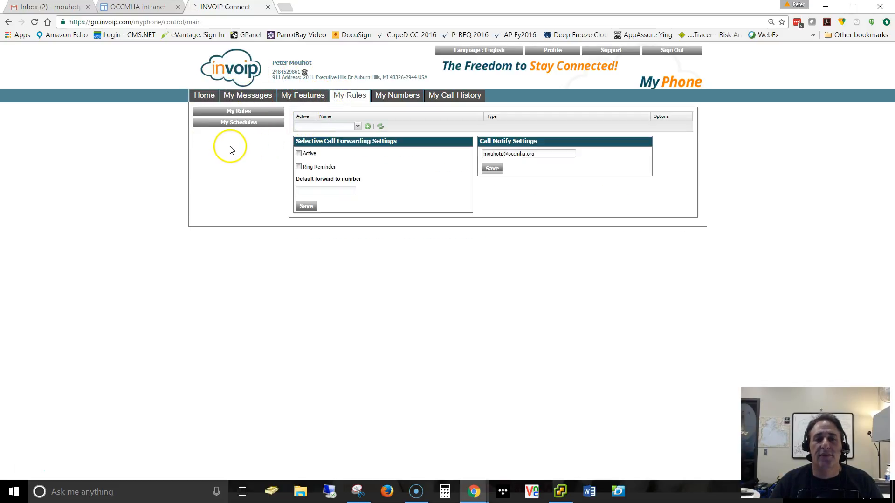
{"action": "left_click", "coordinate": [357, 127]}
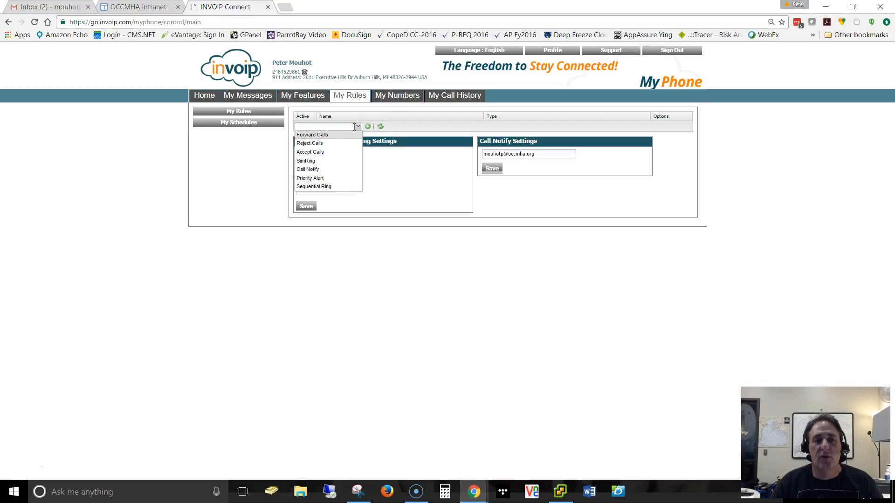
{"action": "left_click", "coordinate": [334, 146]}
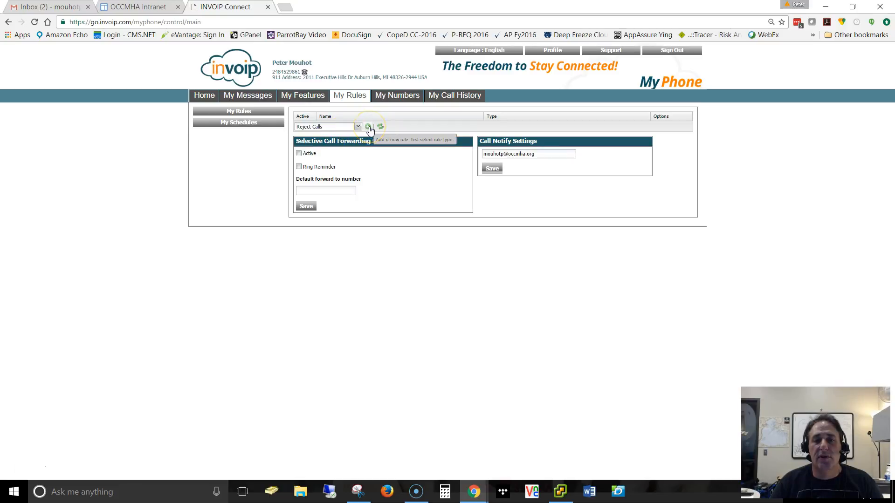
{"action": "left_click", "coordinate": [368, 127]}
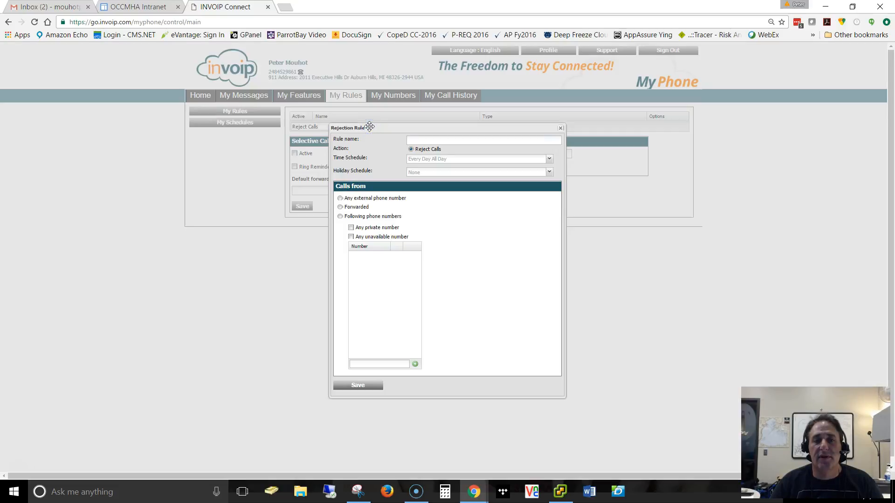
- Enter 'Annoying Telemarketer' as the rule name, fixing a typo
{"action": "left_click", "coordinate": [410, 141]}
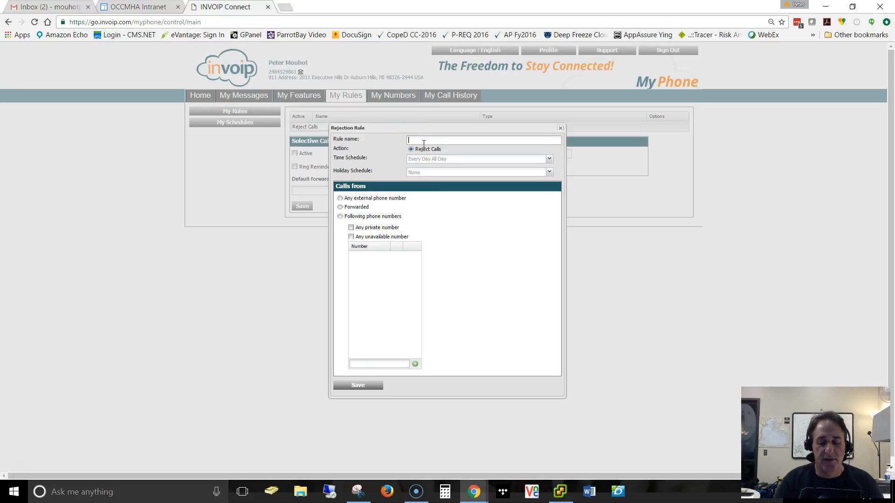
{"action": "type", "text": "Anno"}
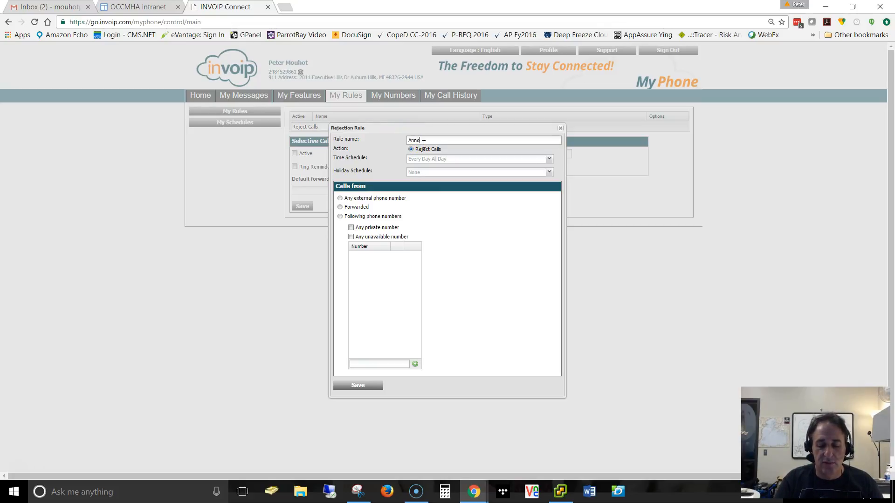
{"action": "type", "text": "ying Te"}
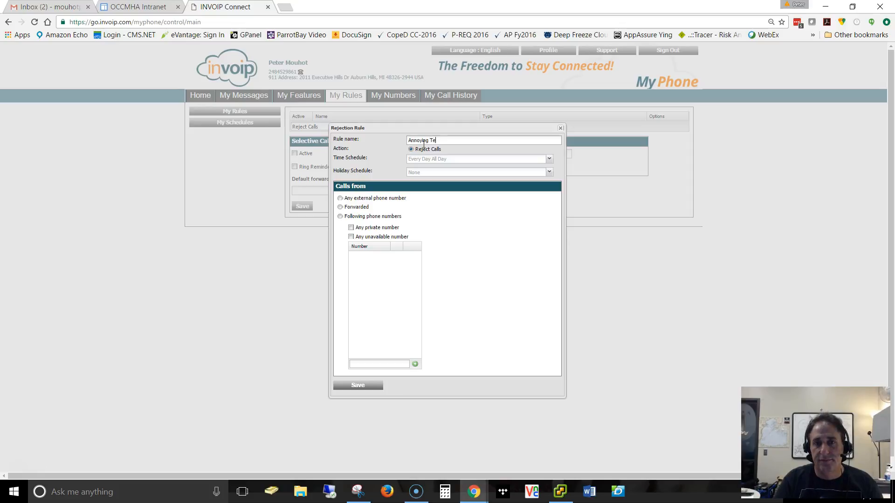
{"action": "type", "text": "lemarker"}
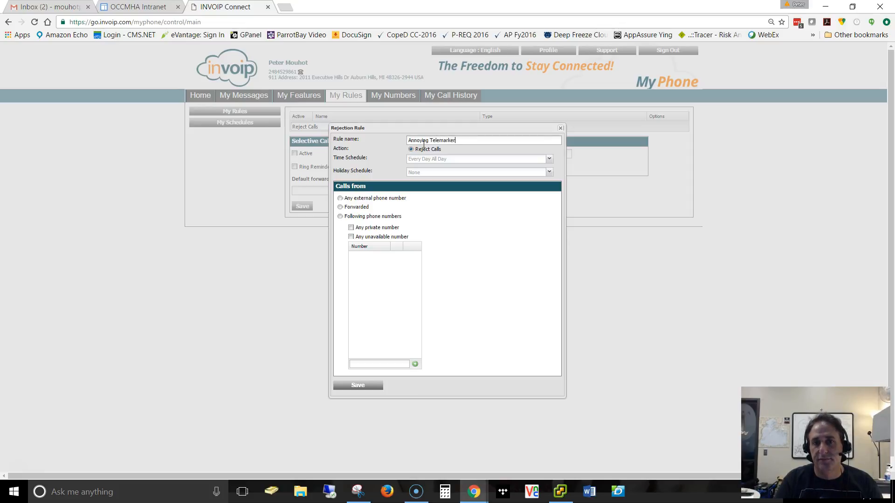
{"action": "key", "text": "BackSpace"}
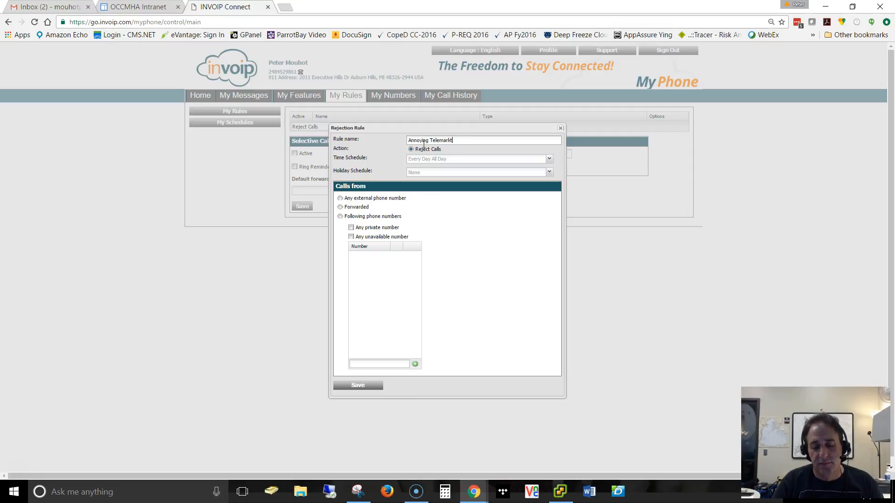
{"action": "type", "text": "er"}
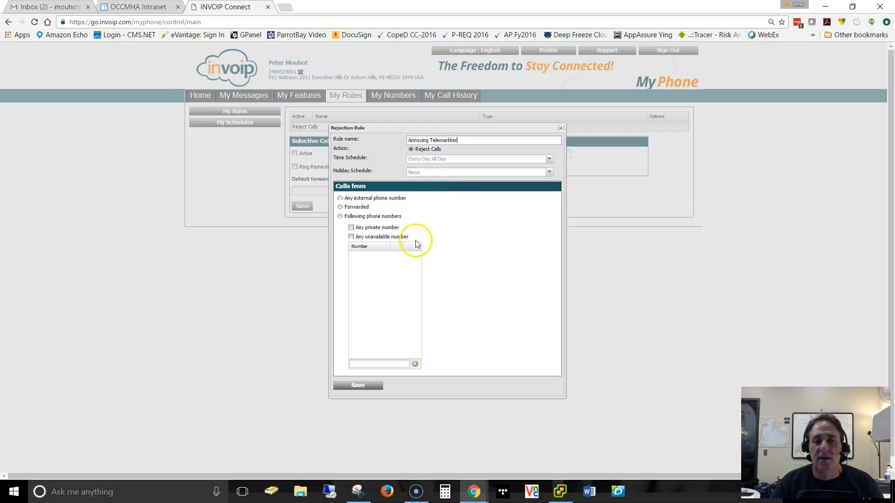
{"action": "left_click", "coordinate": [340, 218]}
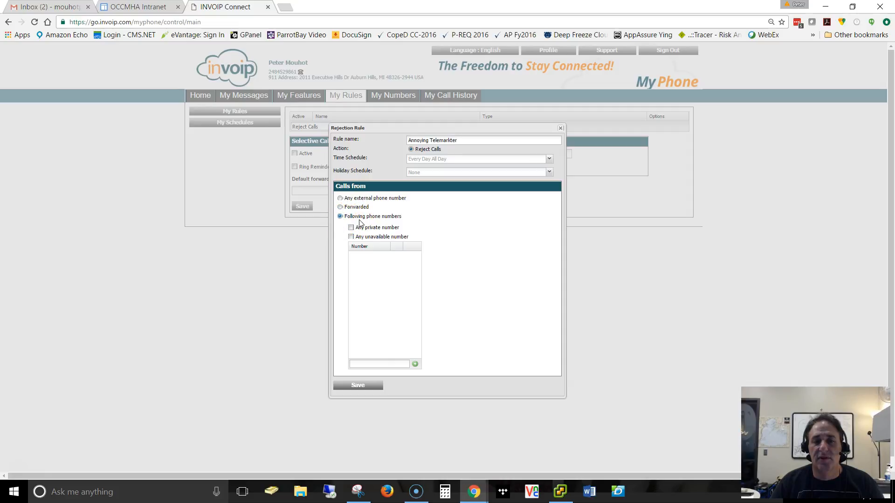
{"action": "left_click", "coordinate": [415, 366]}
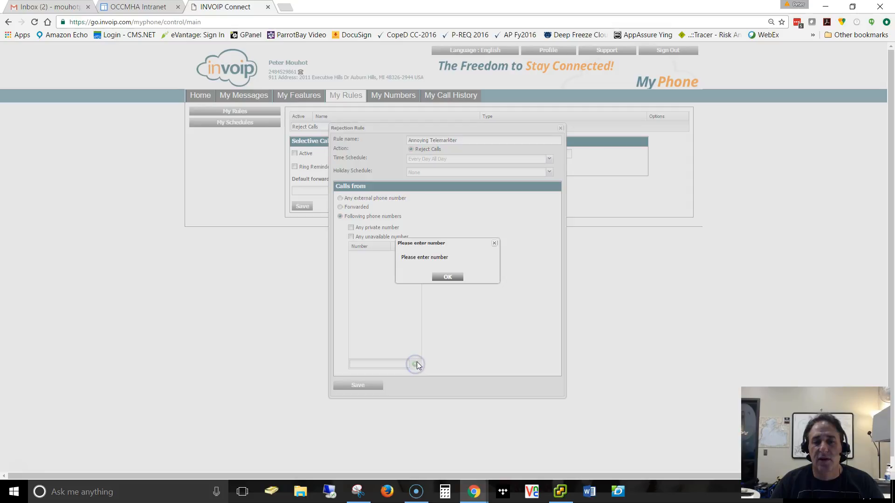
{"action": "left_click", "coordinate": [446, 279]}
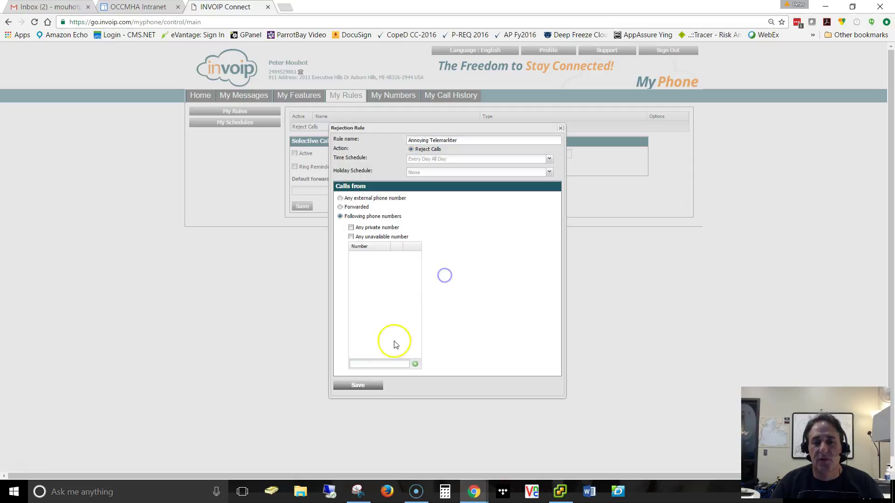
{"action": "left_click", "coordinate": [373, 364]}
{"action": "type", "text": "24894569"}
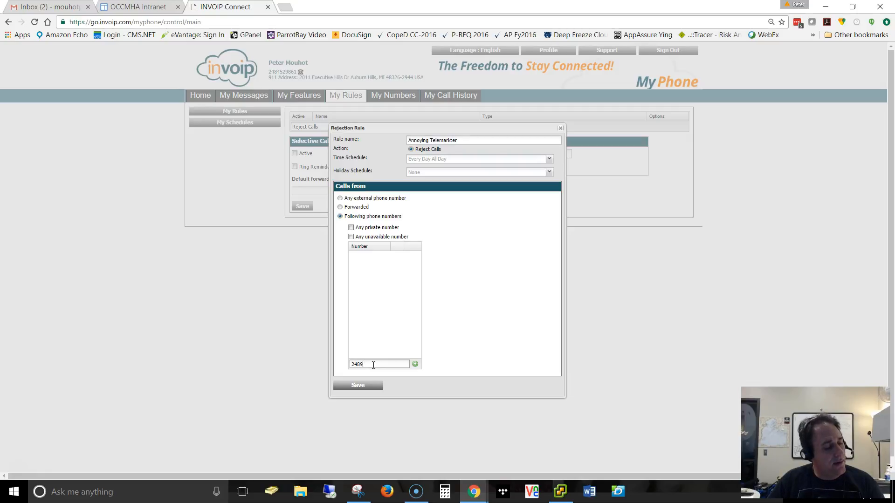
{"action": "type", "text": "10"}
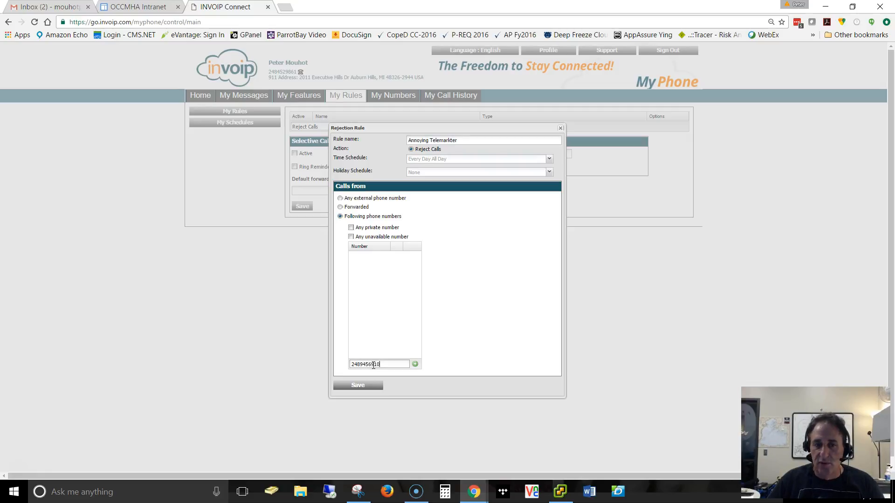
{"action": "left_click", "coordinate": [415, 363]}
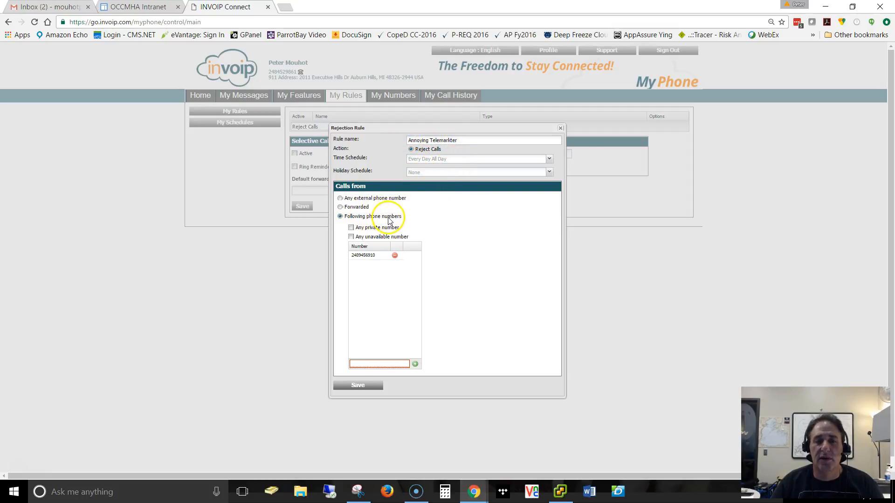
- Save the rule so it appears in My Rules as an active Reject rule
{"action": "left_click", "coordinate": [365, 386]}
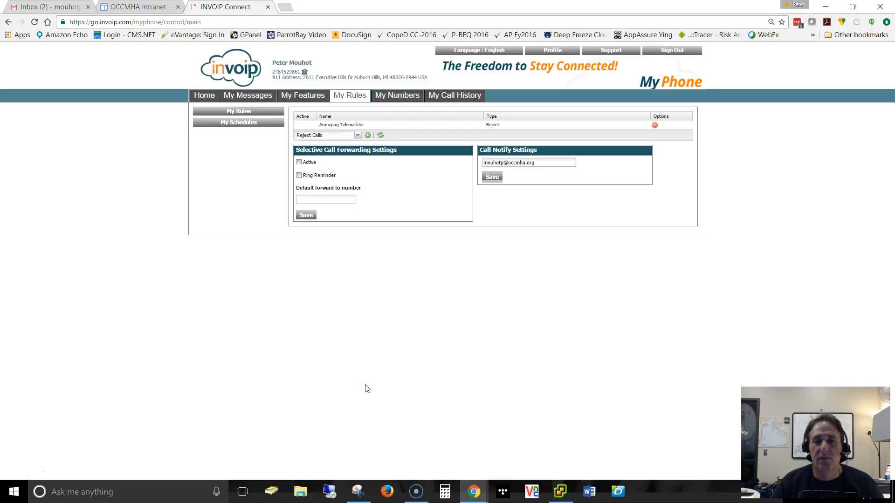